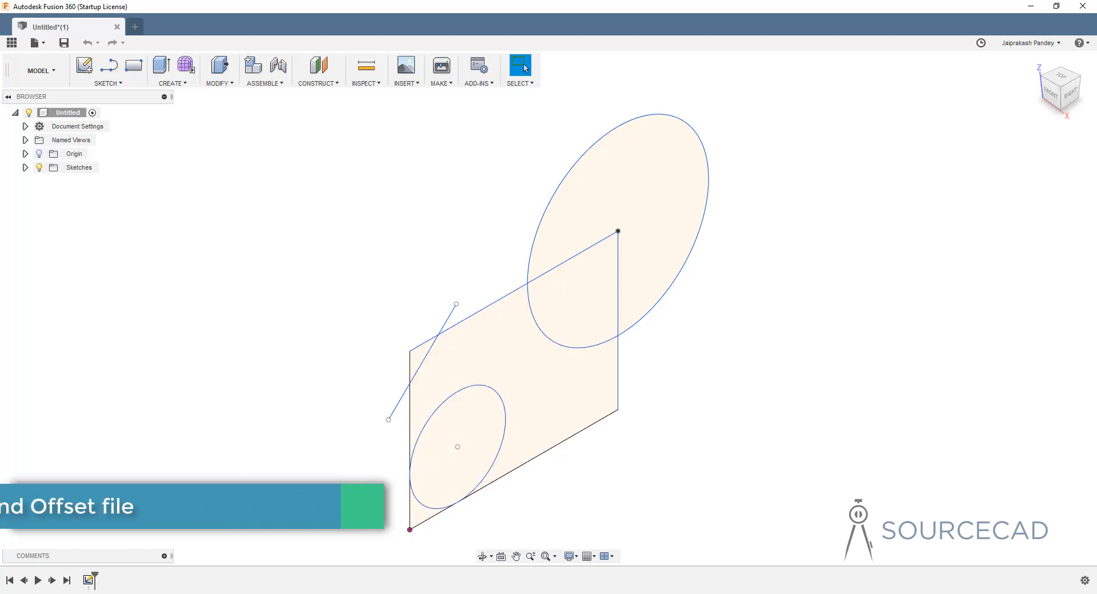
- Edit Sketch1 from the timeline so it is shown flat-on in the RIGHT view
double_click(89, 580)
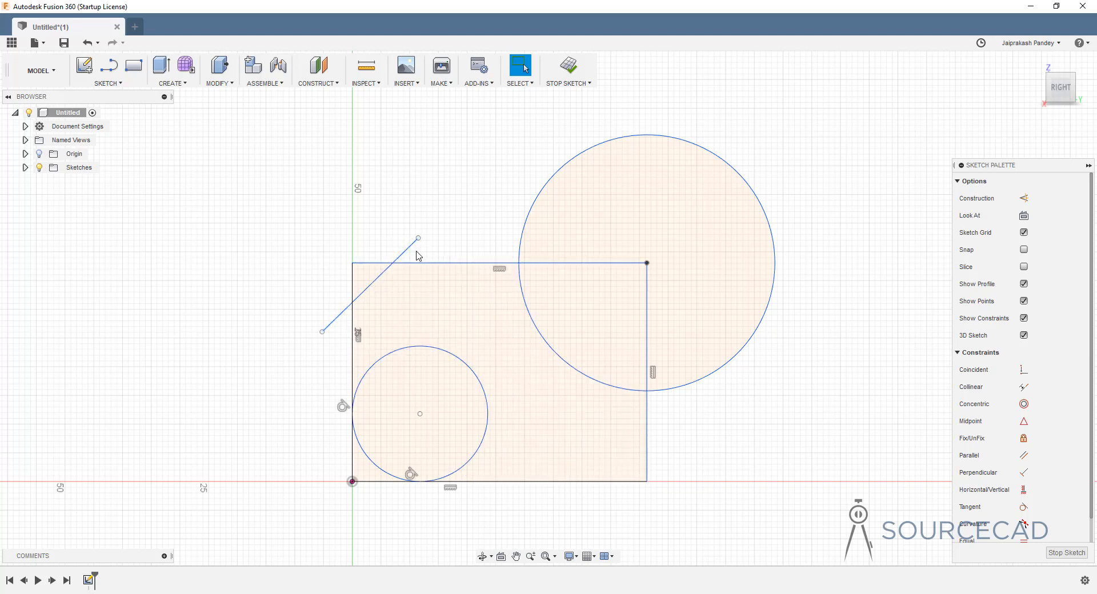
- Trim the diagonal's outer tails and the left and top edge stubs to form the chamfered corner
left_click(112, 86)
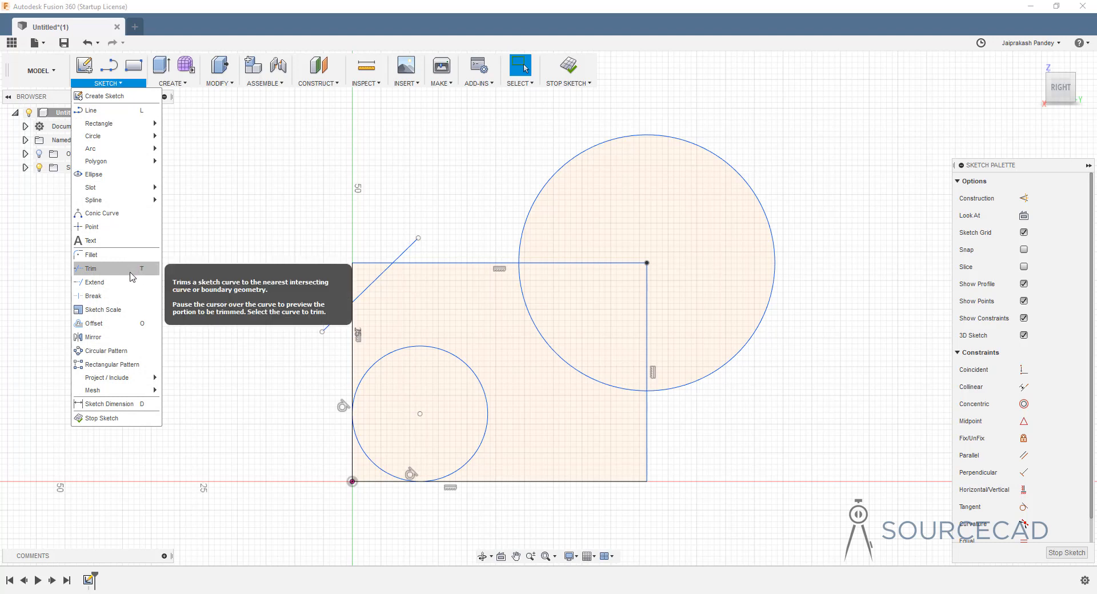
left_click(91, 268)
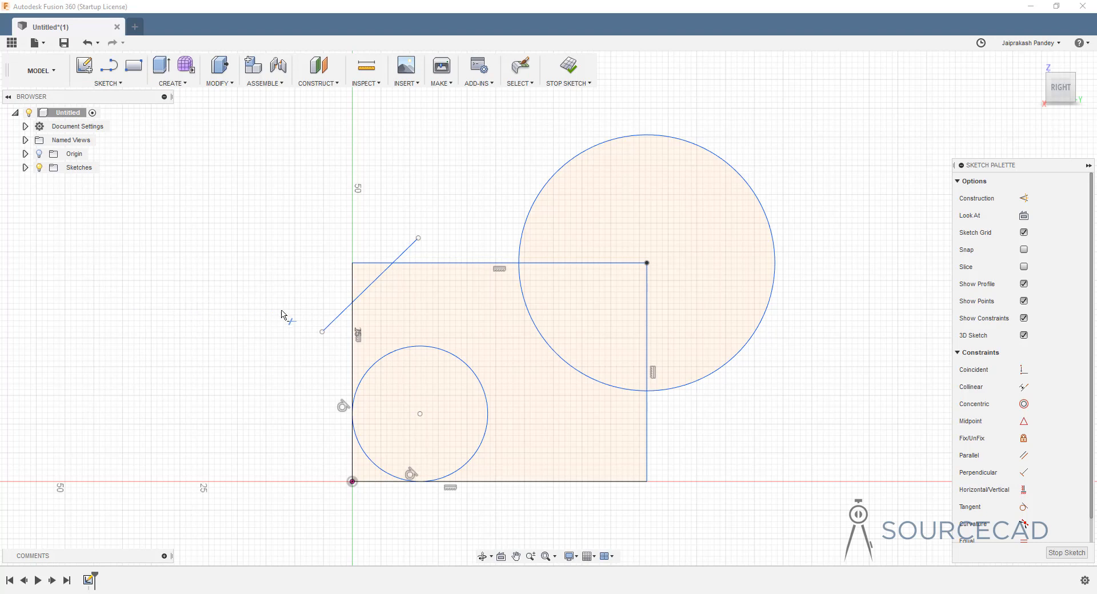
left_click(336, 318)
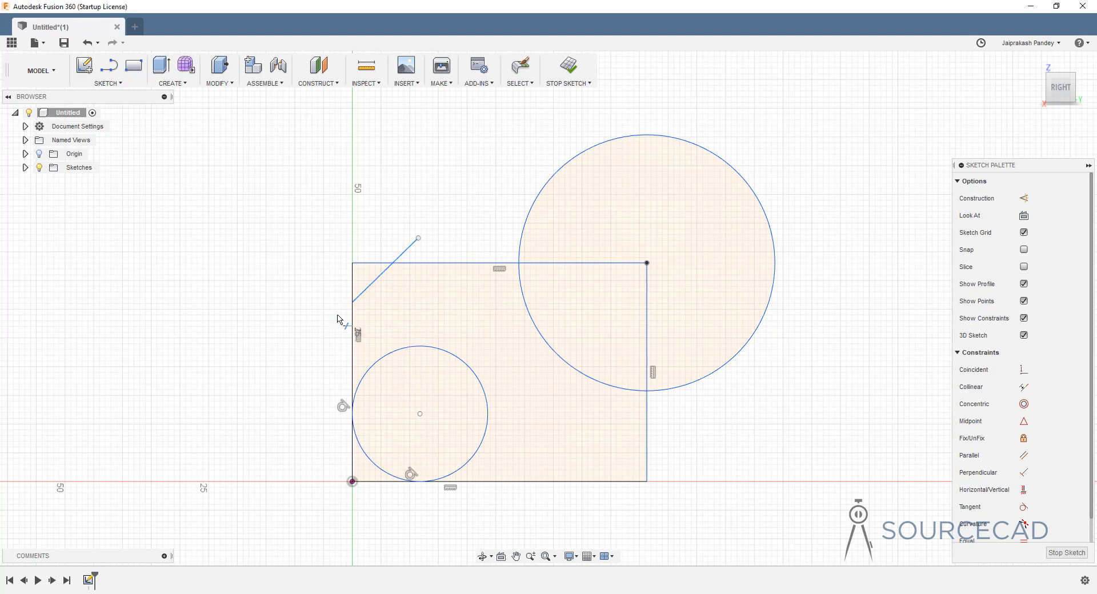
left_click(353, 286)
left_click(366, 264)
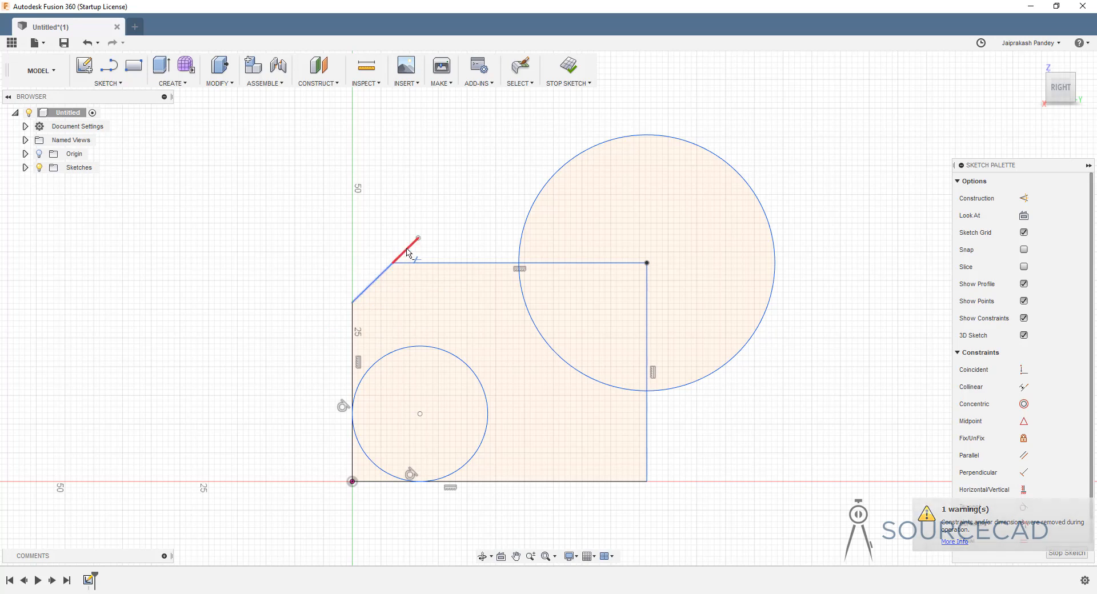
left_click(404, 251)
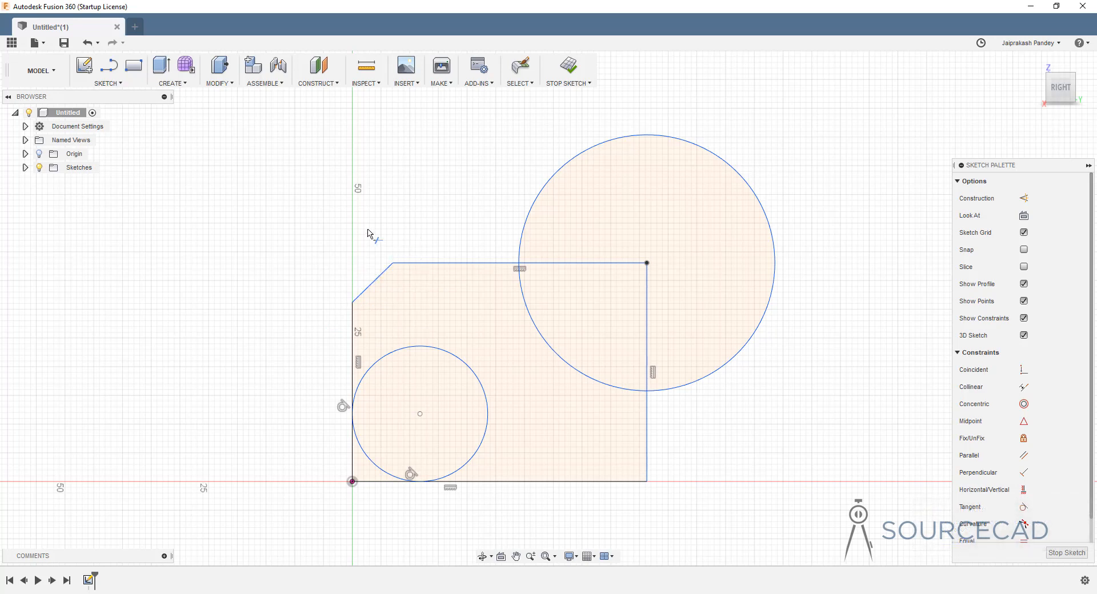
left_click(353, 457)
- Trim the large circle, top, right and bottom edge pieces, and the small circle down to arc cuts
left_click(746, 181)
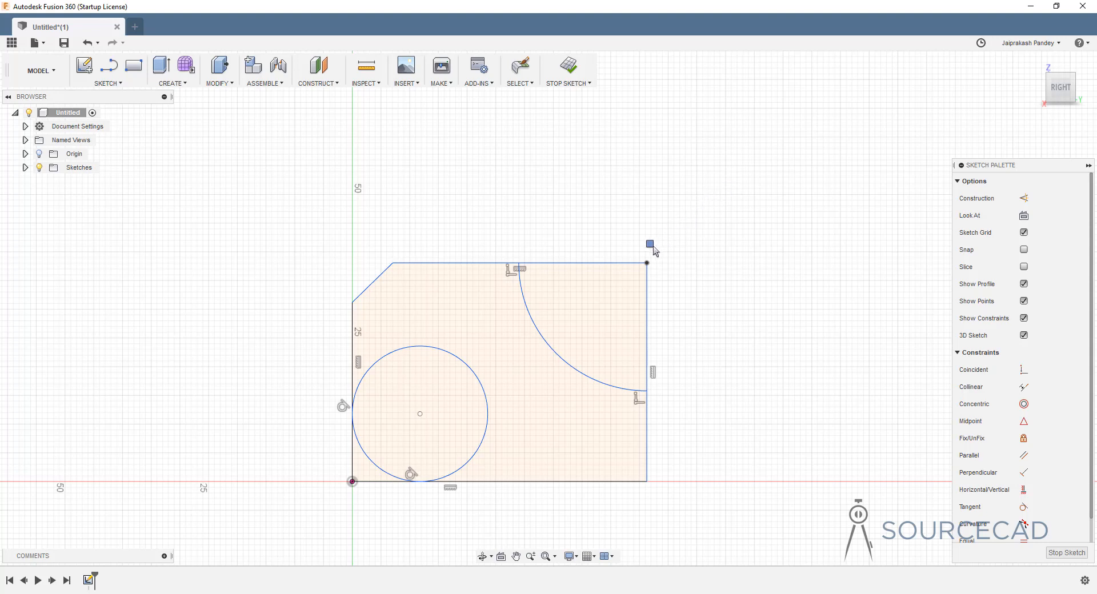
left_click(633, 263)
left_click(646, 291)
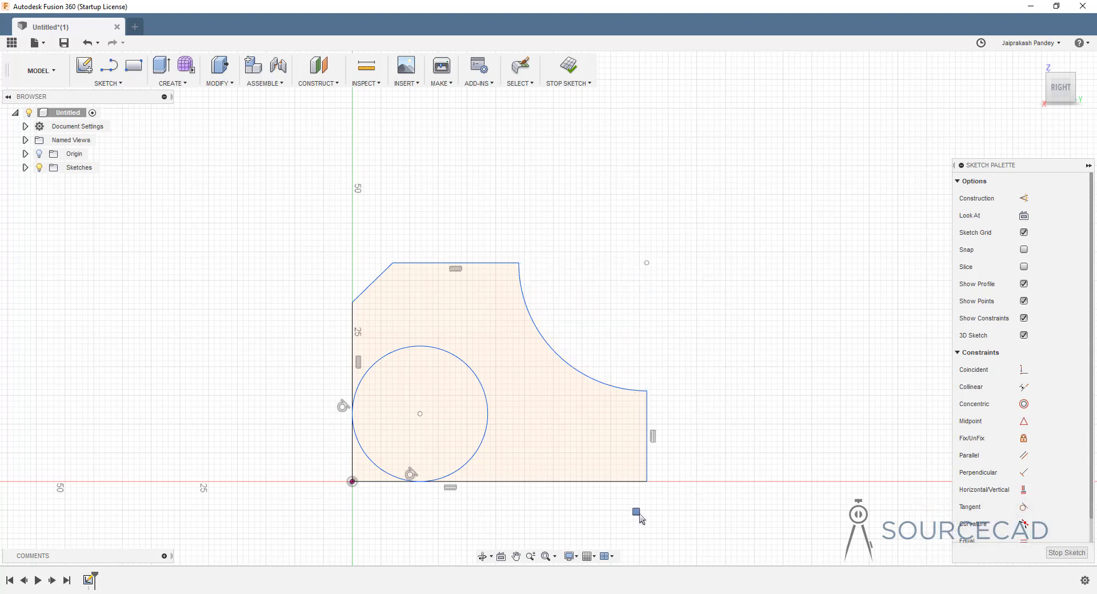
left_click(370, 482)
left_click(350, 462)
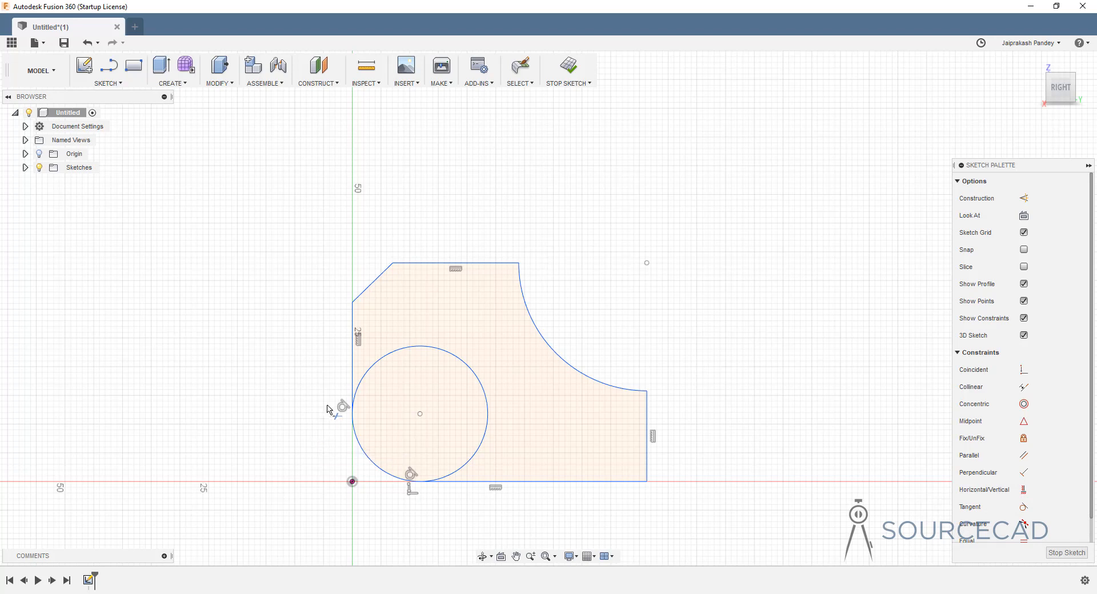
left_click(403, 351)
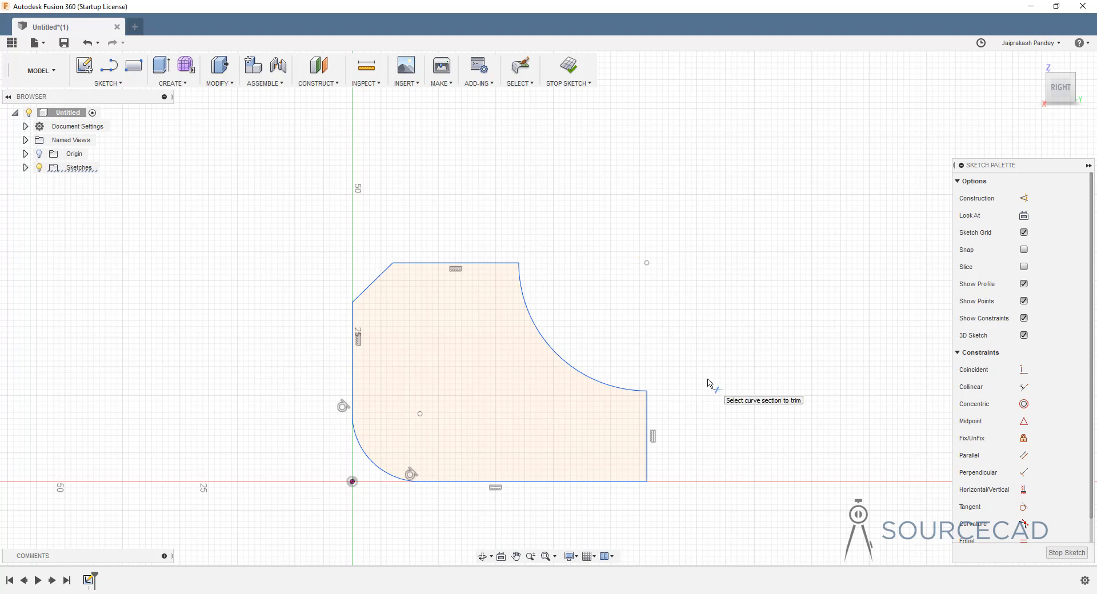
- Draw a 2-point rectangle from above-left to below-right that encloses the trimmed outline
key("Escape")
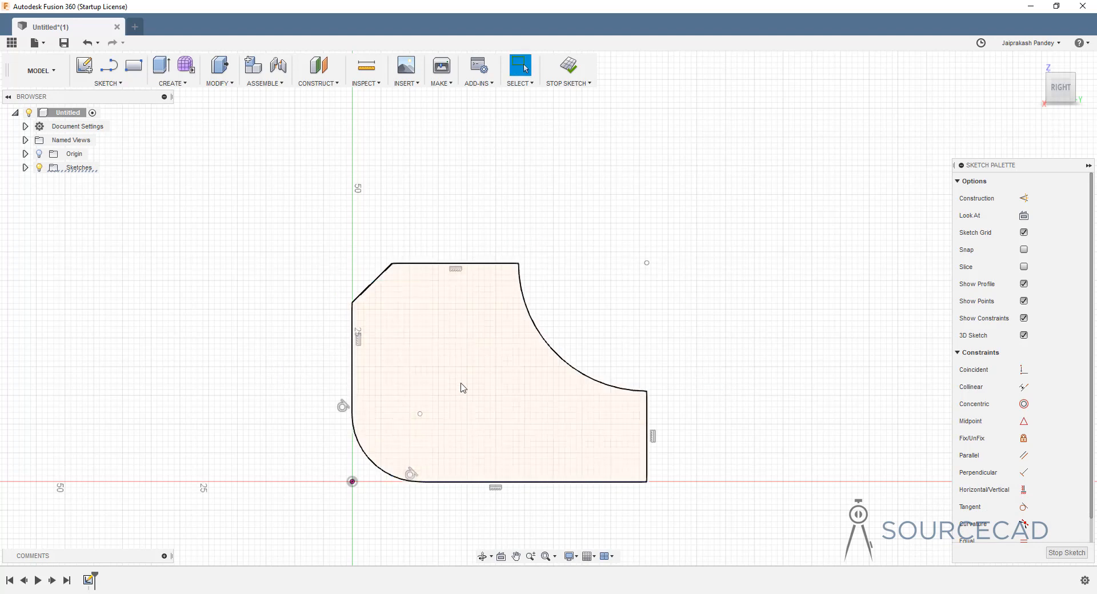
middle_click_drag(466, 389, 475, 360)
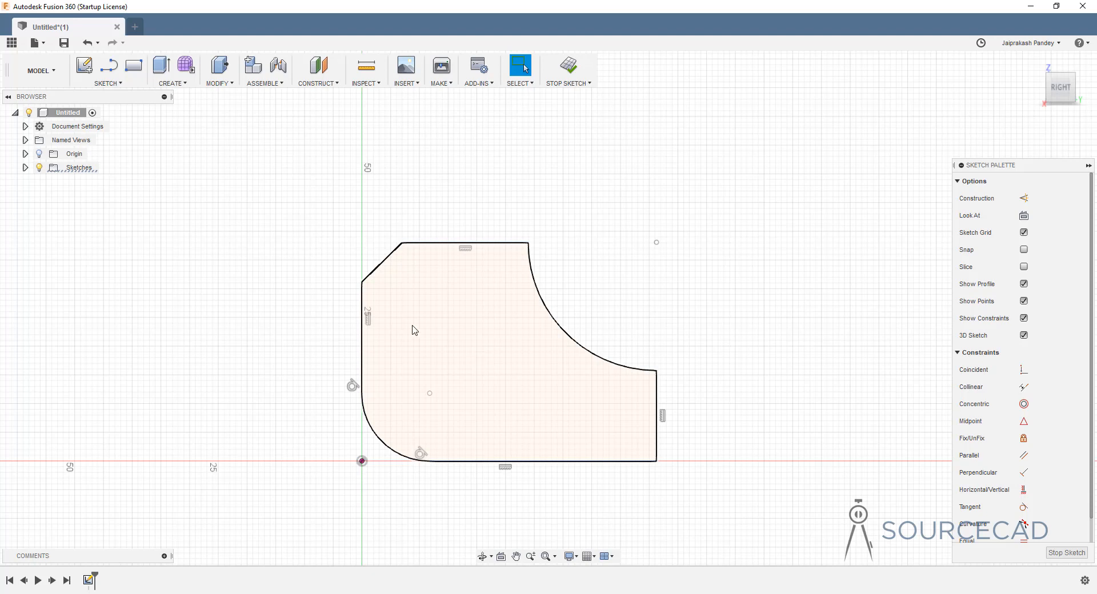
left_click(133, 65)
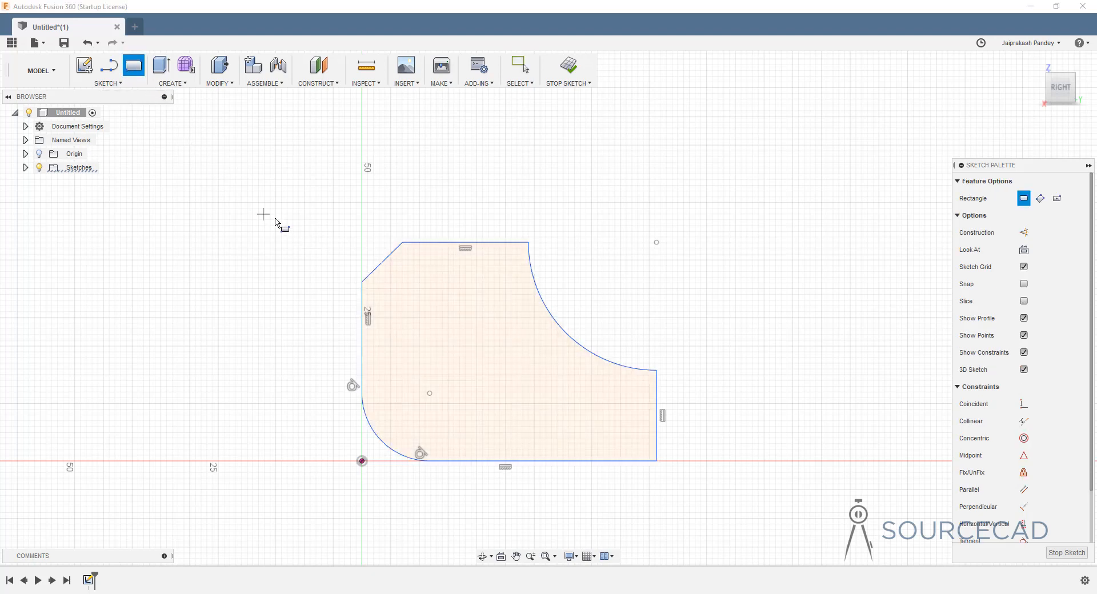
left_click(344, 223)
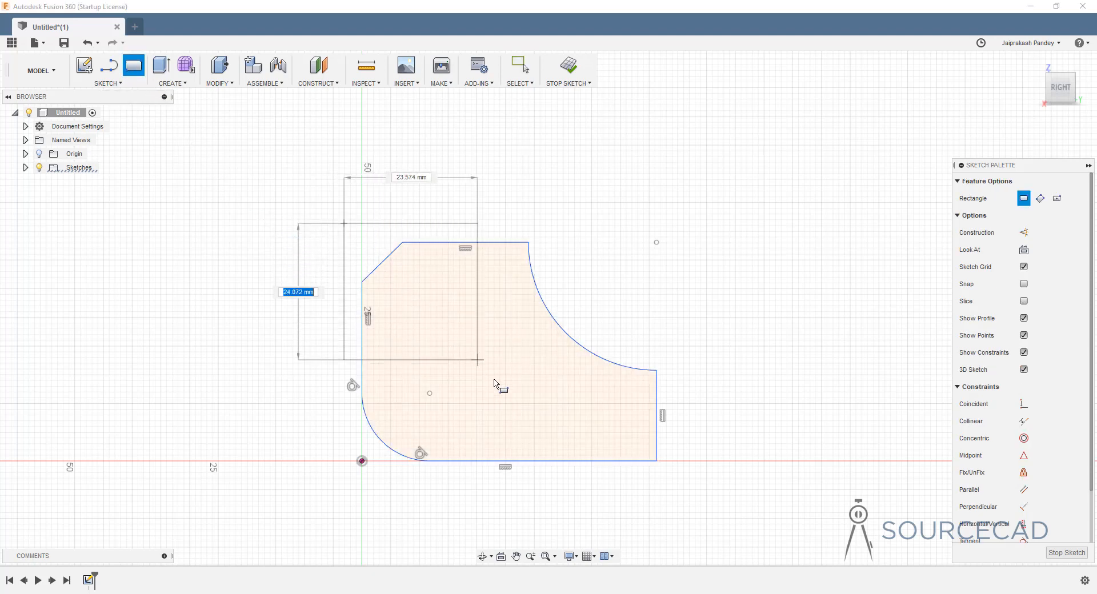
left_click(683, 482)
key("Escape")
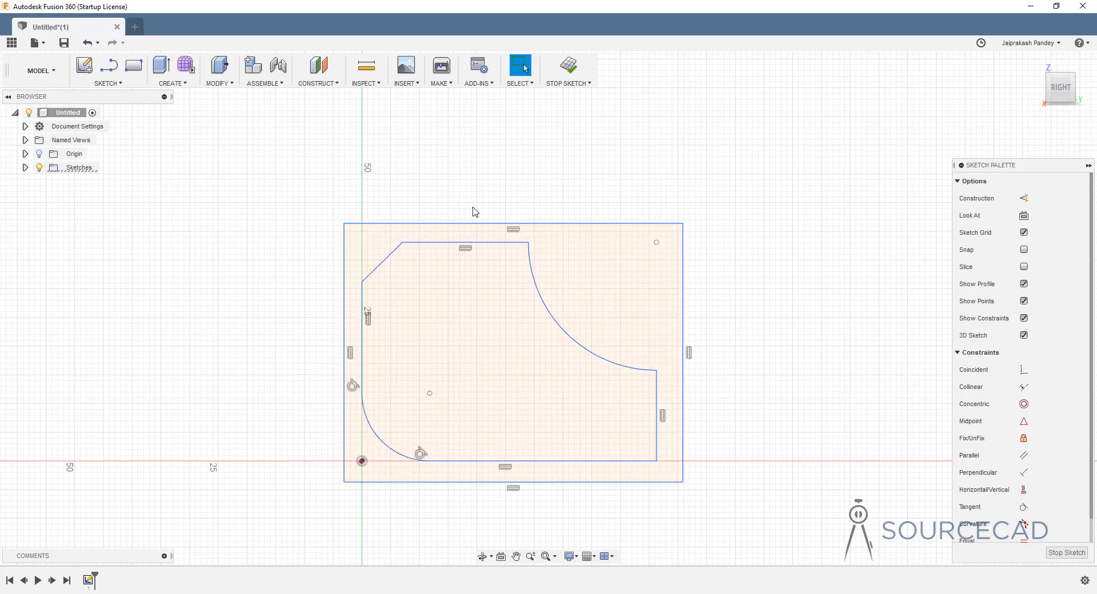
- Extend the chamfer line to the rectangle's left edge and the top line to its right edge
left_click(108, 84)
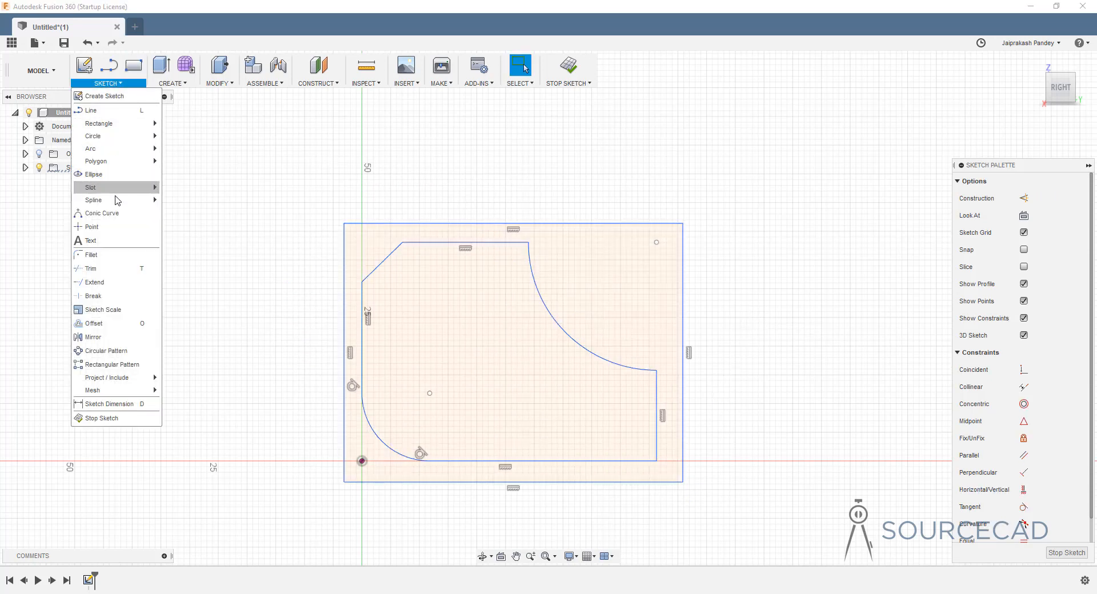
left_click(96, 283)
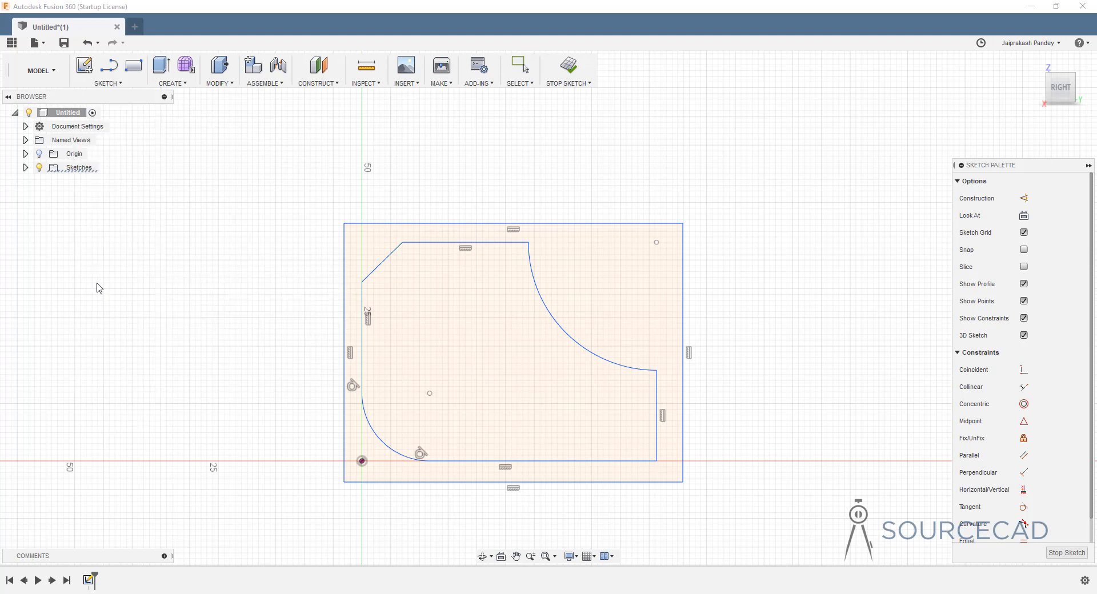
left_click(369, 279)
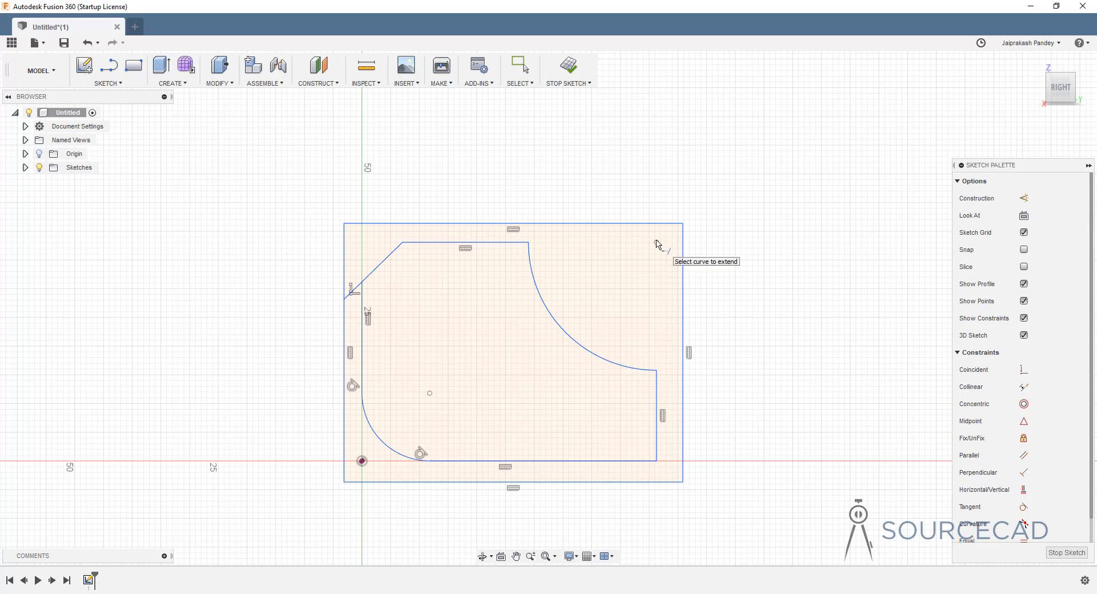
left_click(516, 245)
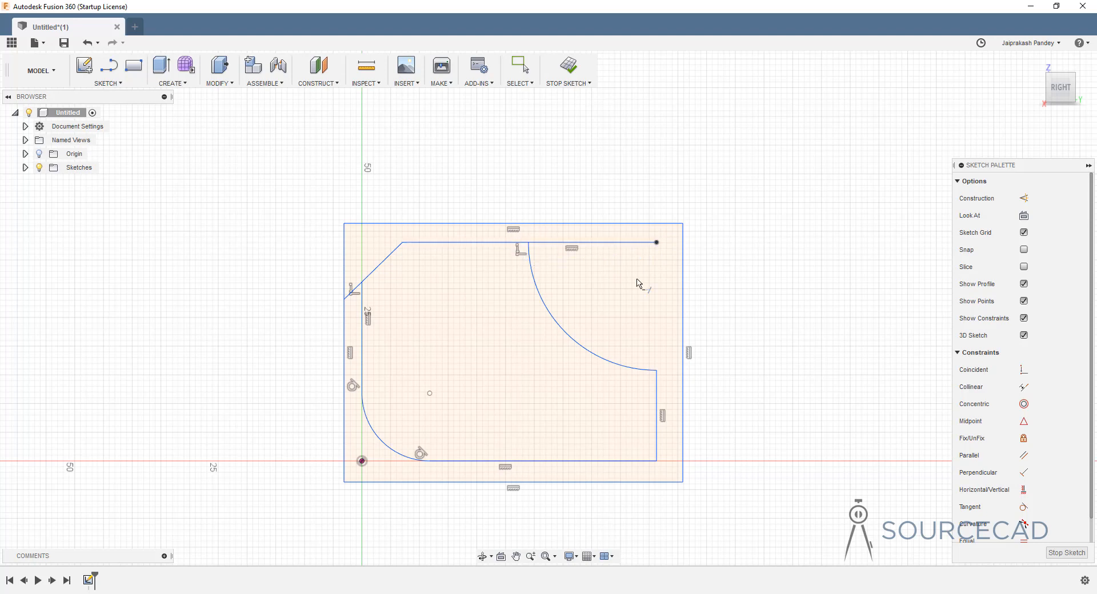
left_click(650, 244)
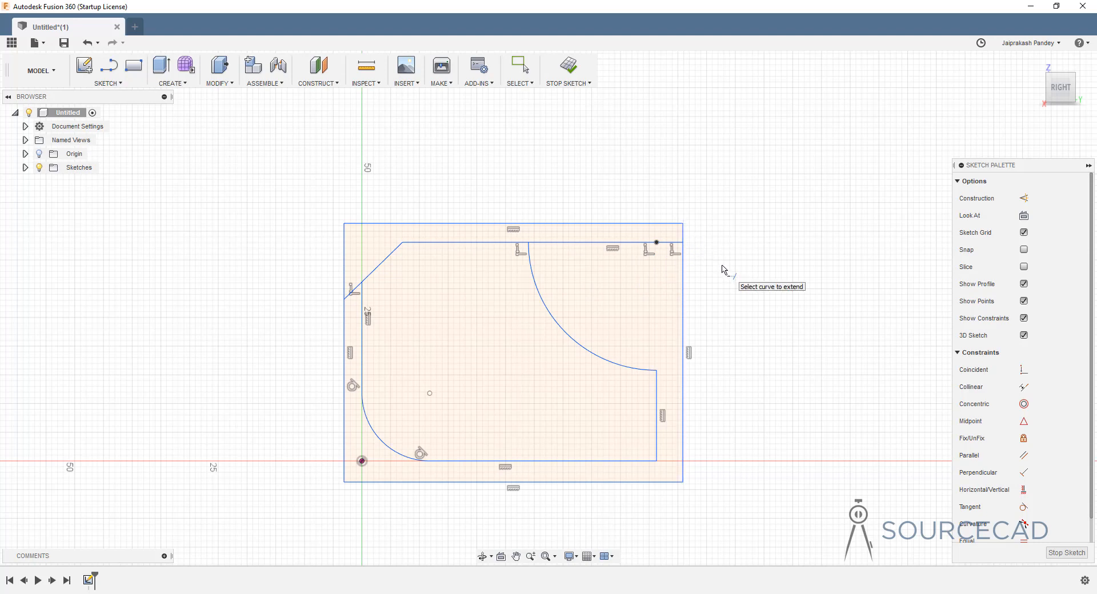
key("Escape")
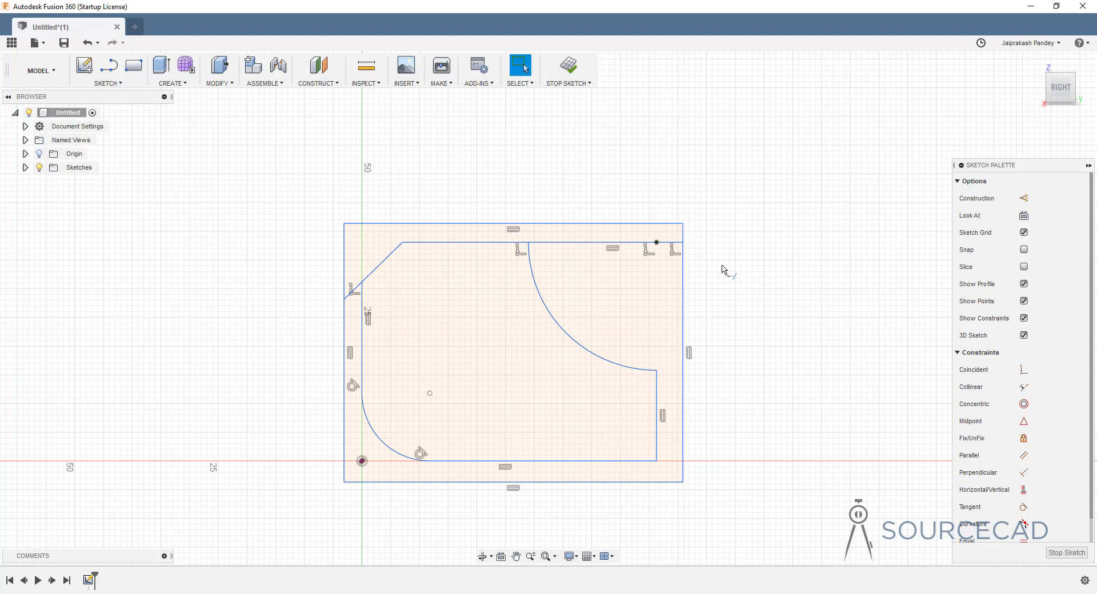
- Trim the chamfer's stub left of the profile and the top line right of the arc
left_click(108, 83)
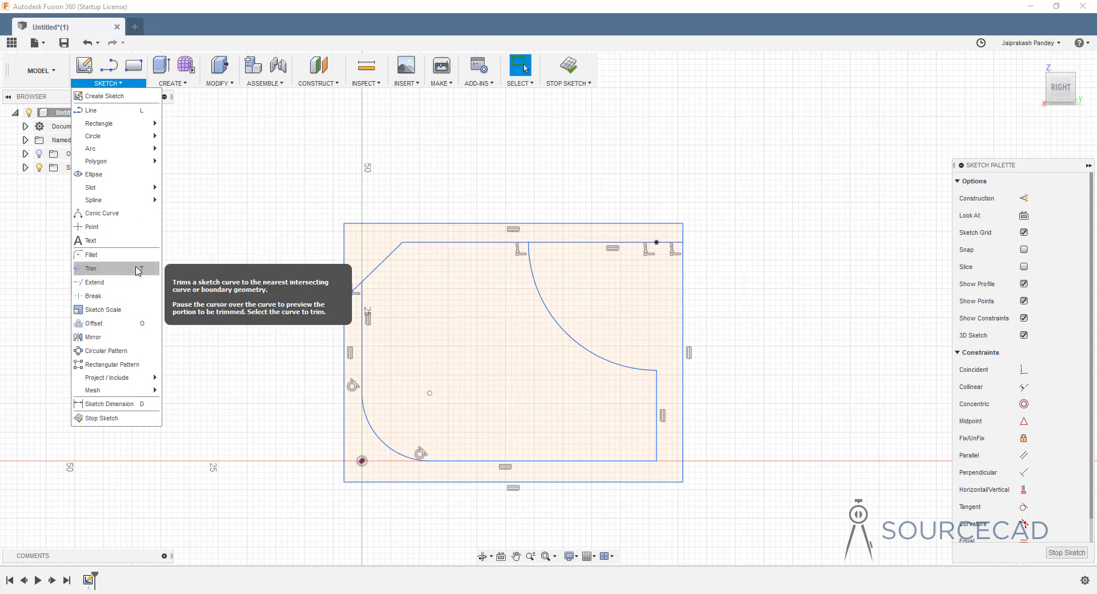
left_click(91, 264)
left_click(348, 295)
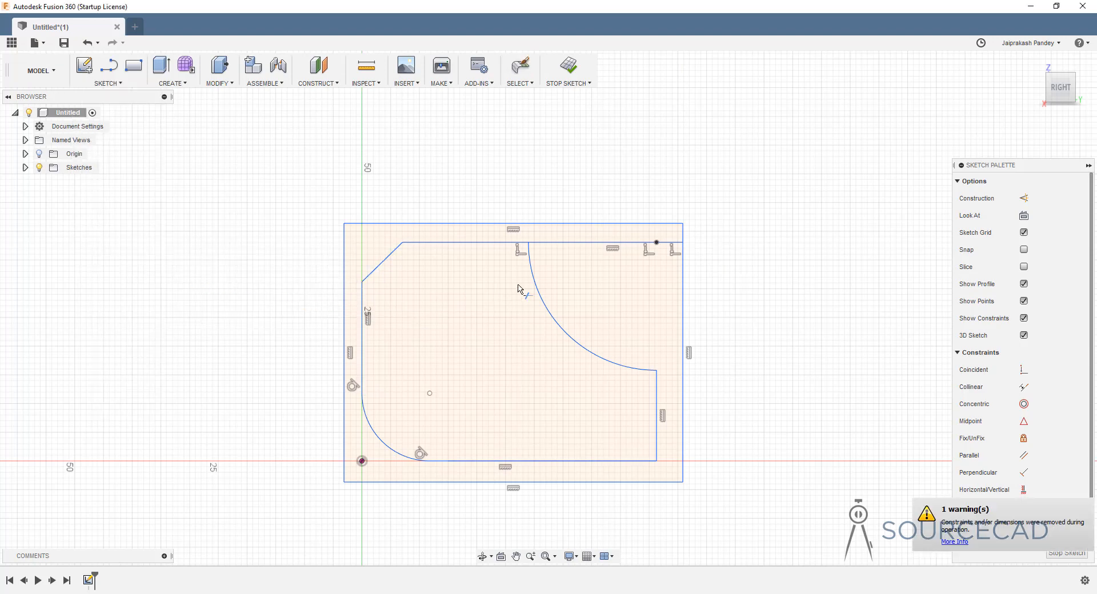
left_click(583, 250)
- Select all edges of the bounding rectangle and delete it, leaving only the profile
key("Escape")
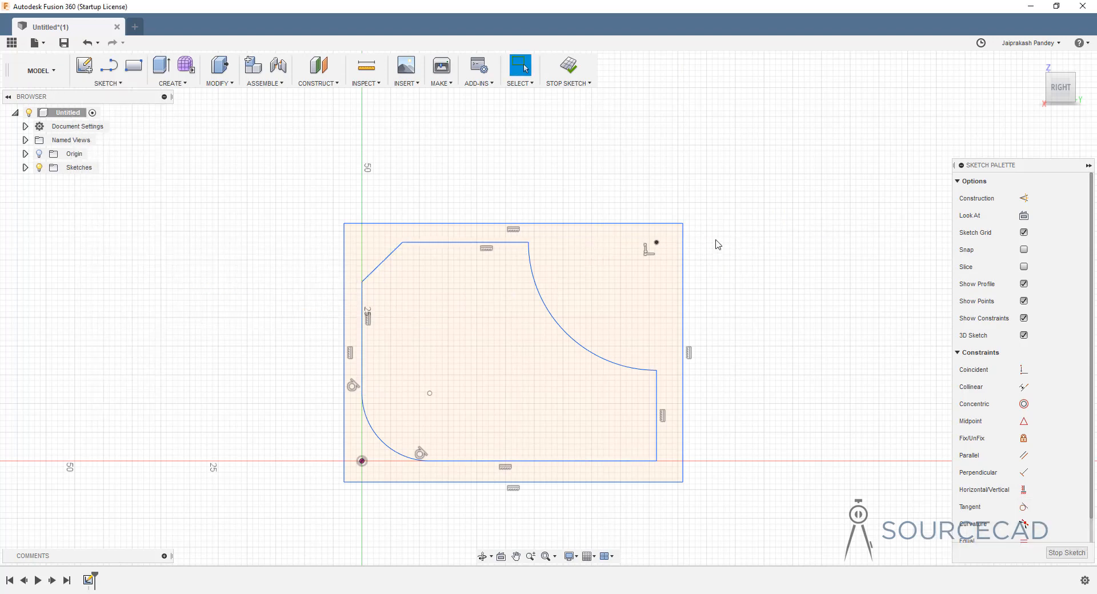
double_click(637, 225)
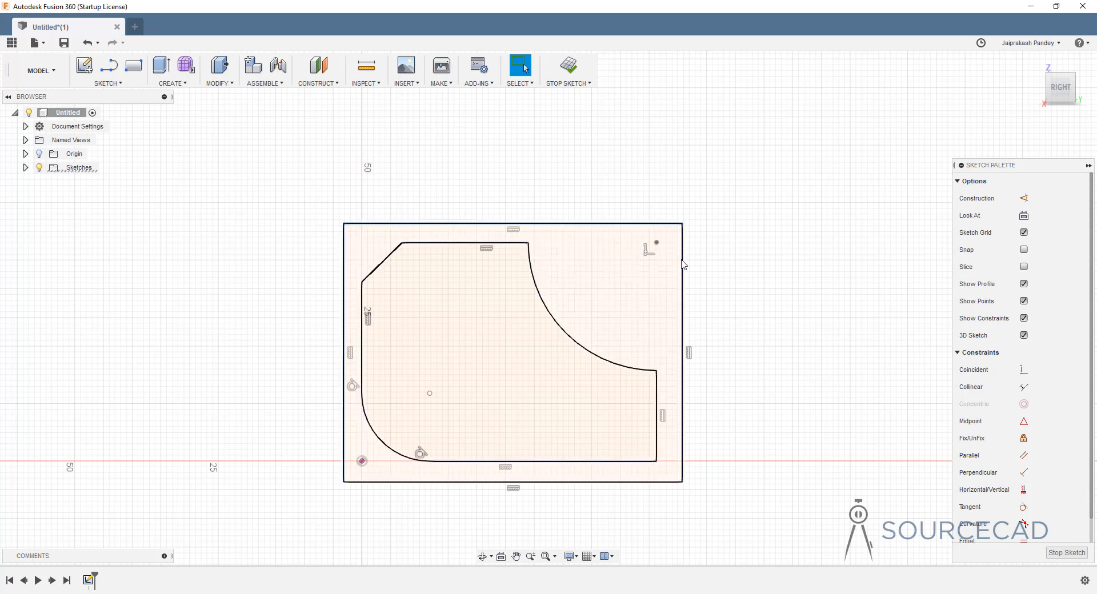
left_click(580, 481, "ctrl")
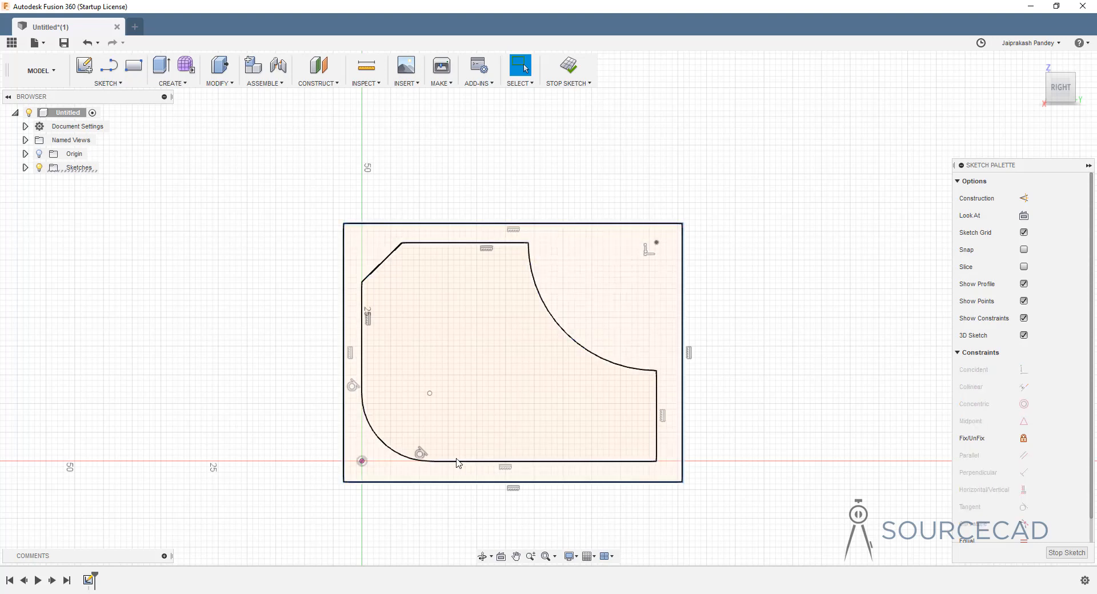
left_click(344, 412, "ctrl")
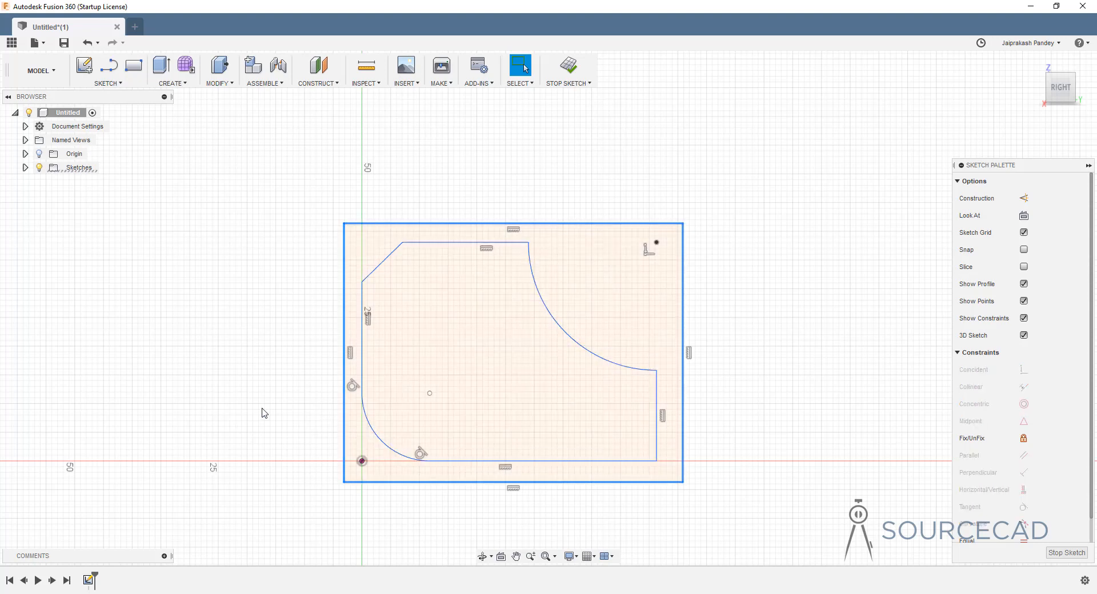
key("Delete")
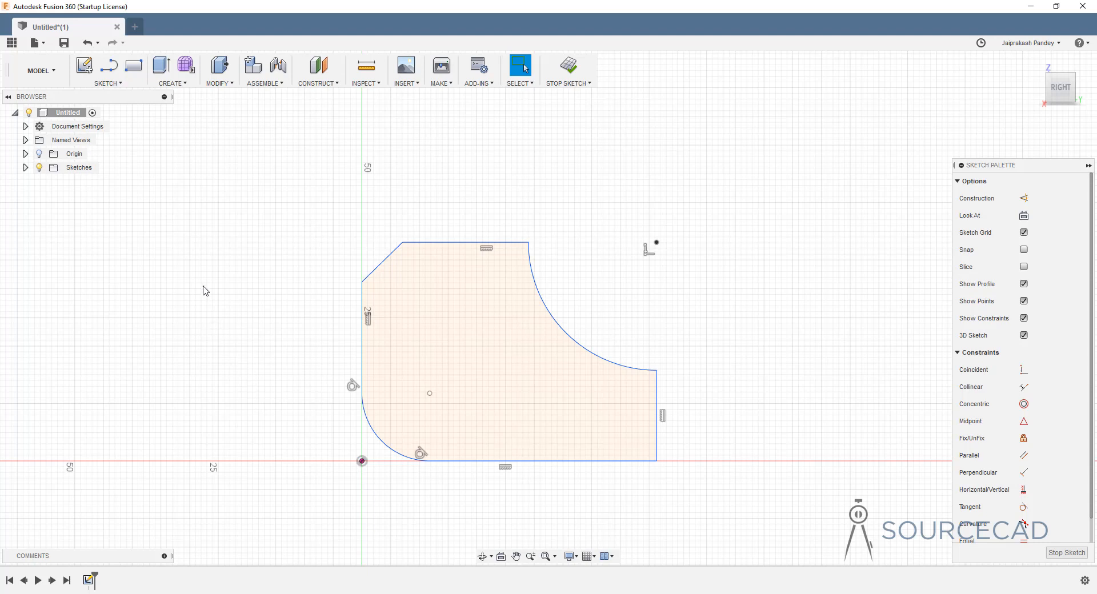
left_click(107, 84)
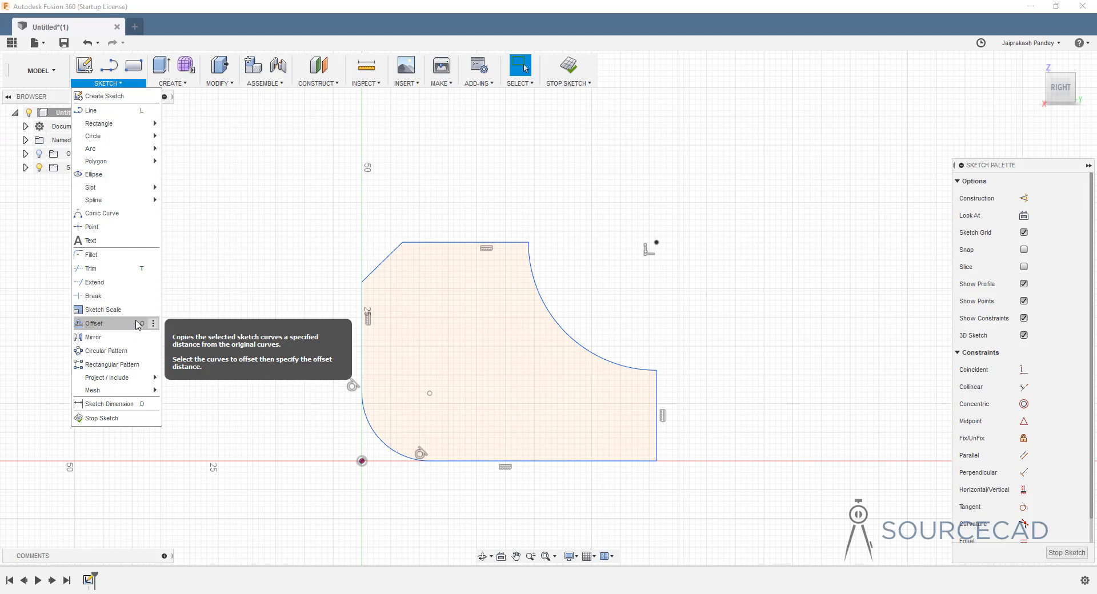
- Offset only the concave arc 10 mm toward the inside of the profile, with Chain Selection off
left_click(100, 324)
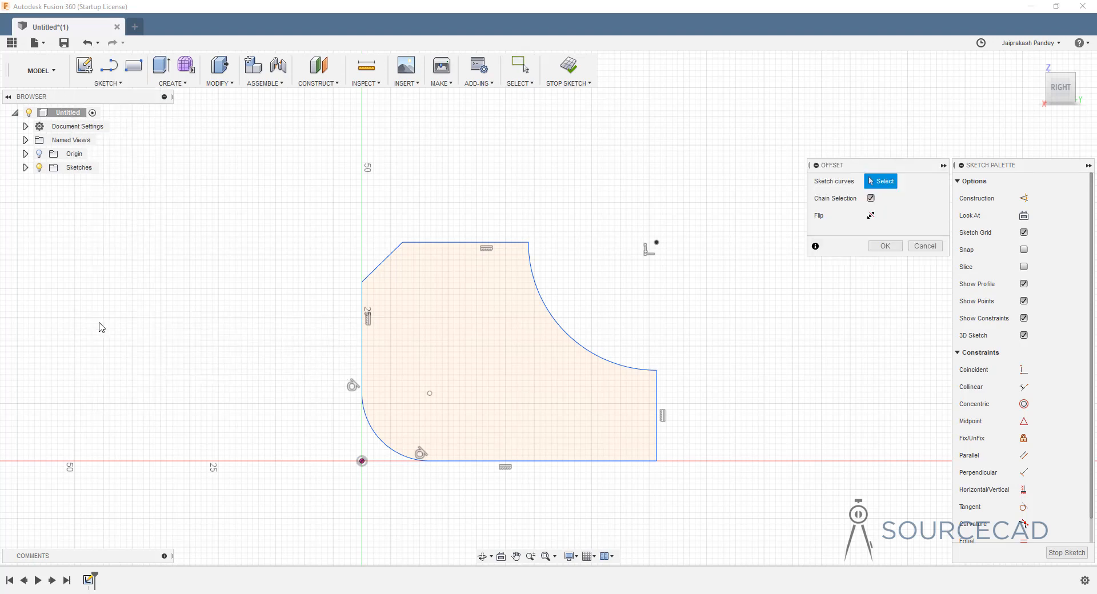
left_click(871, 199)
left_click(557, 312)
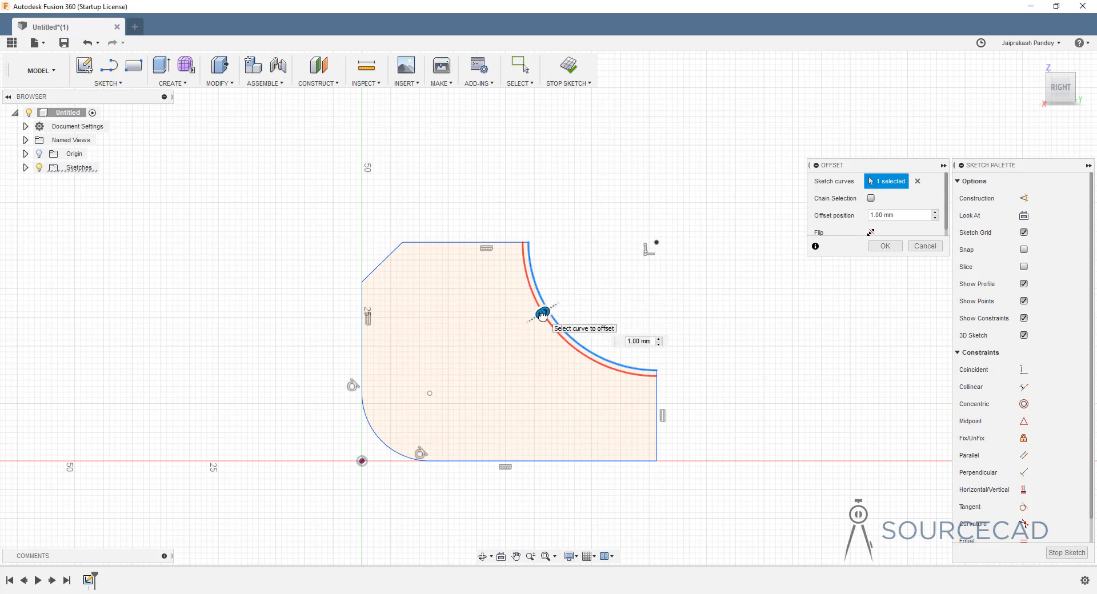
left_click_drag(542, 312, 516, 329)
left_click_drag(497, 340, 620, 276)
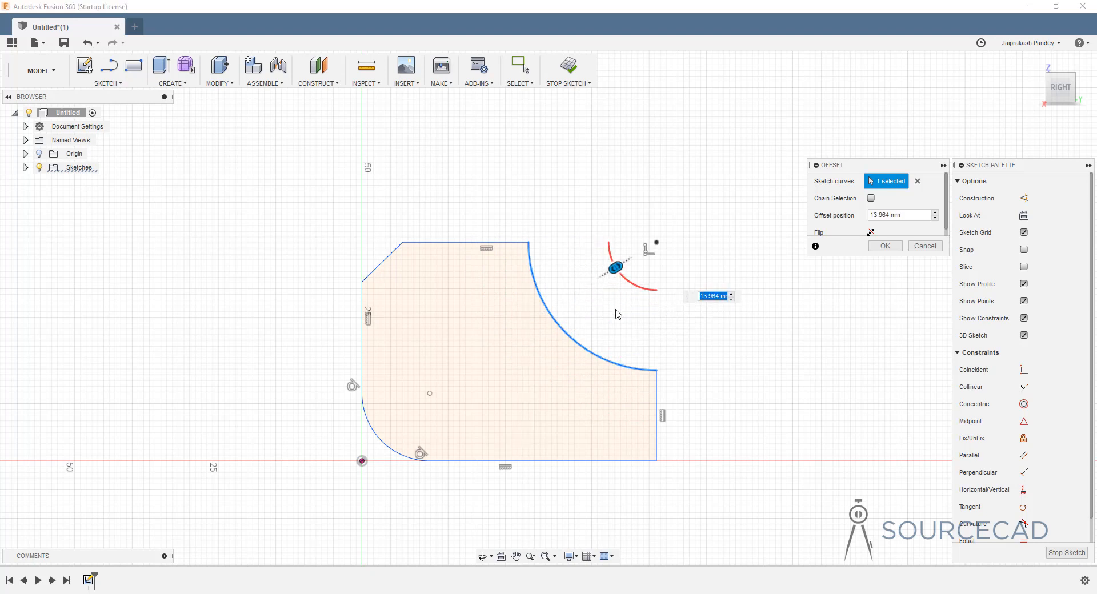
left_click(871, 233)
left_click(872, 233)
left_click(871, 233)
left_click(871, 233)
left_click(871, 233)
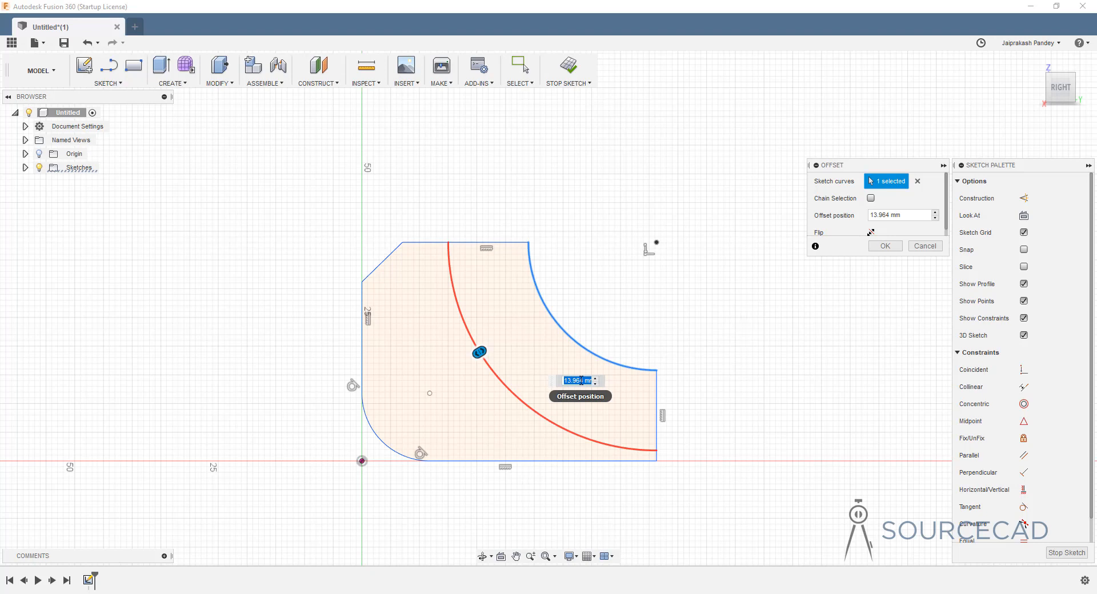
type("10")
key("Return")
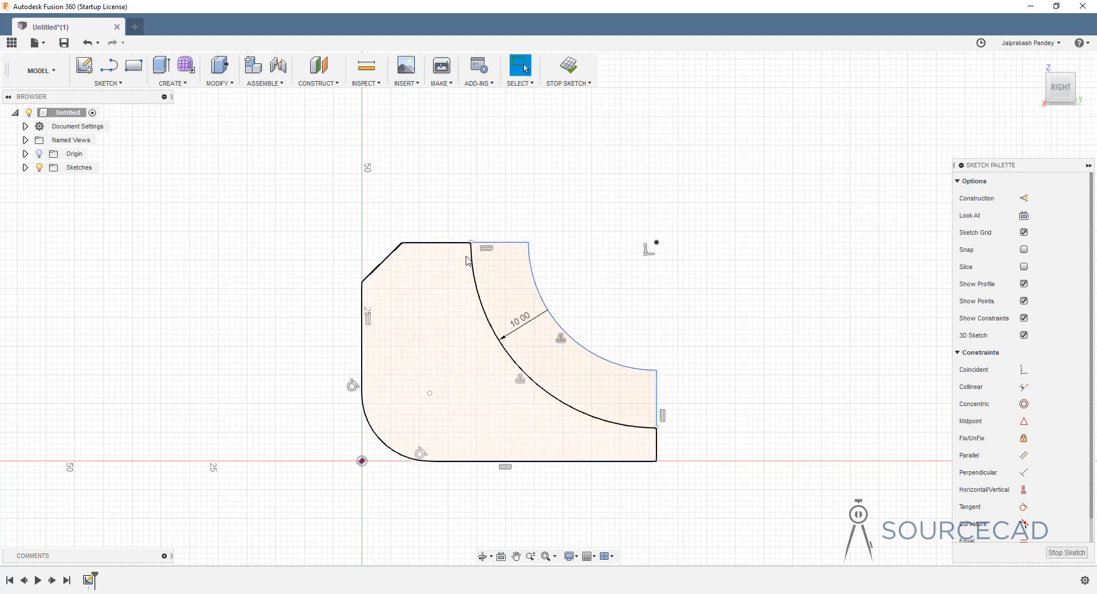
- Delete the 10 mm offset arc and its dimension, then relaunch Offset with the O shortcut
left_click(515, 362)
left_click(515, 359)
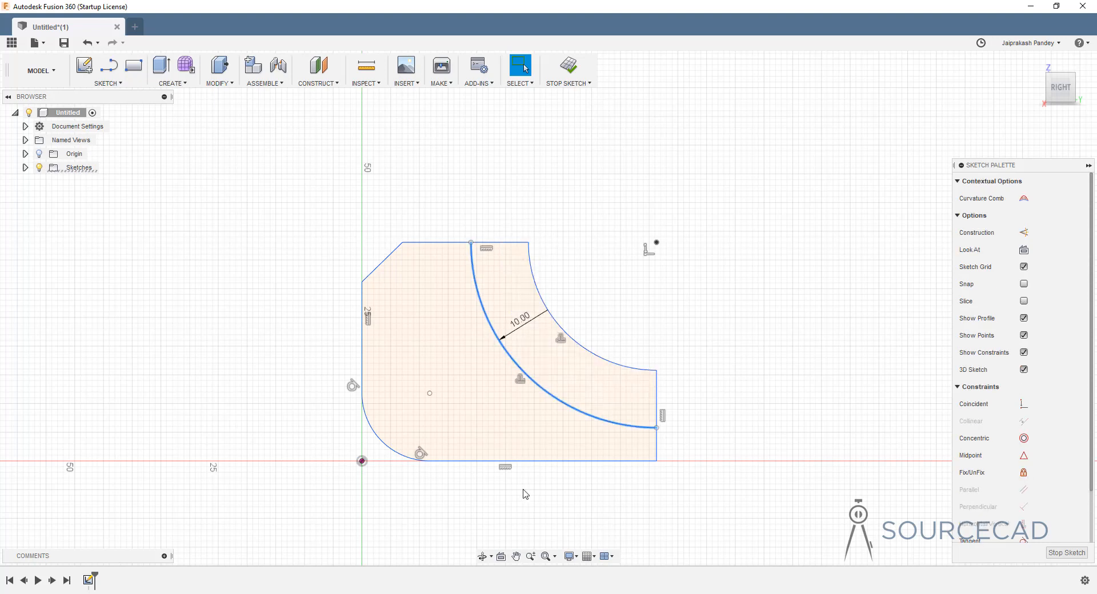
key("Delete")
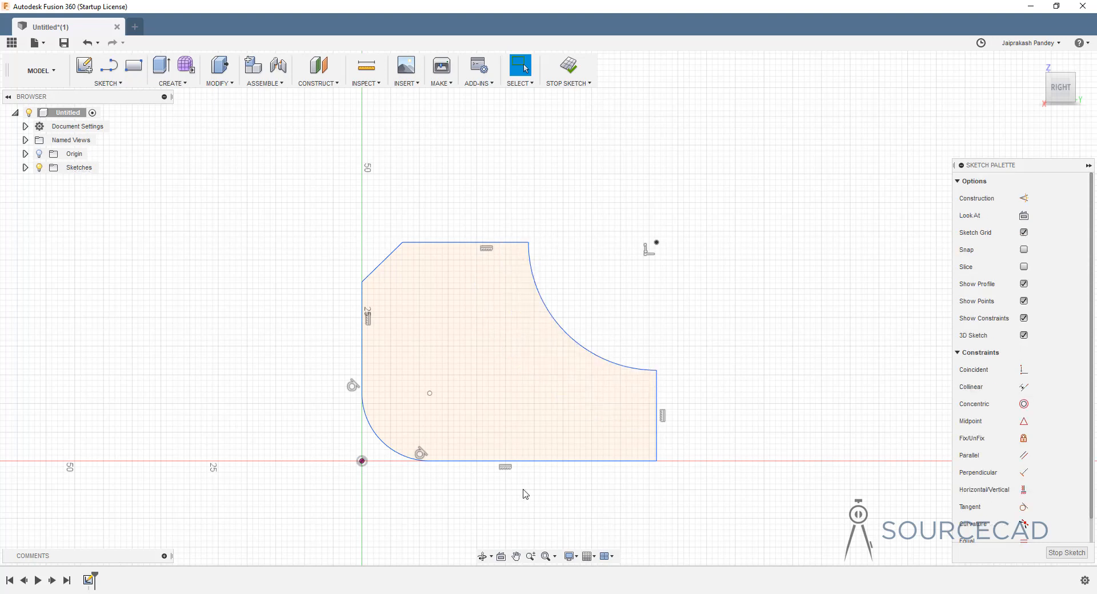
key("o")
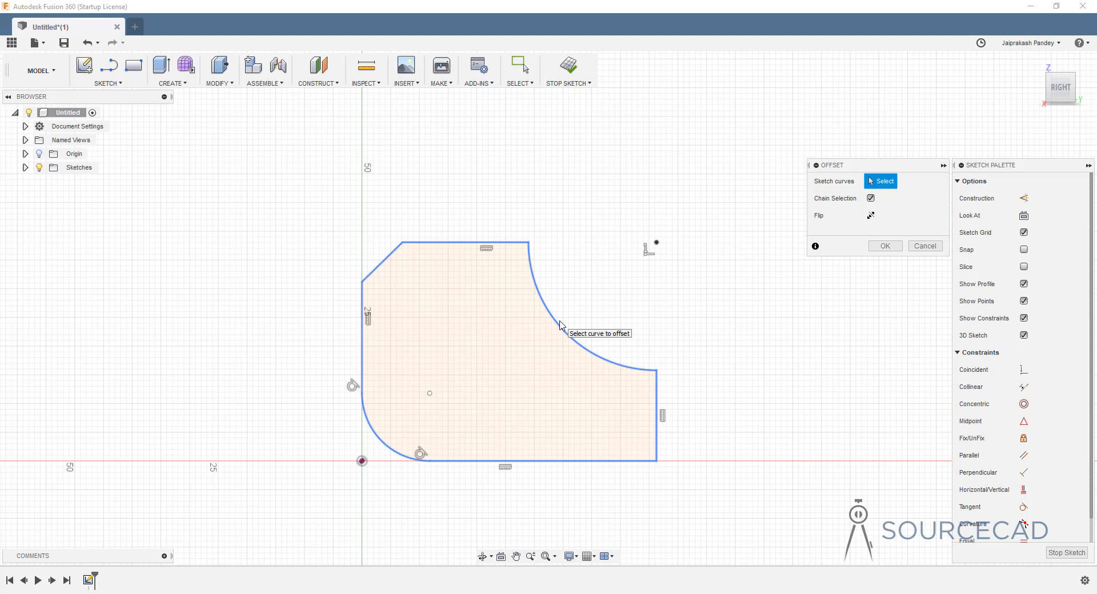
- Offset the whole chained outline inward, then drag the concave arc smaller toward the corner
left_click(538, 299)
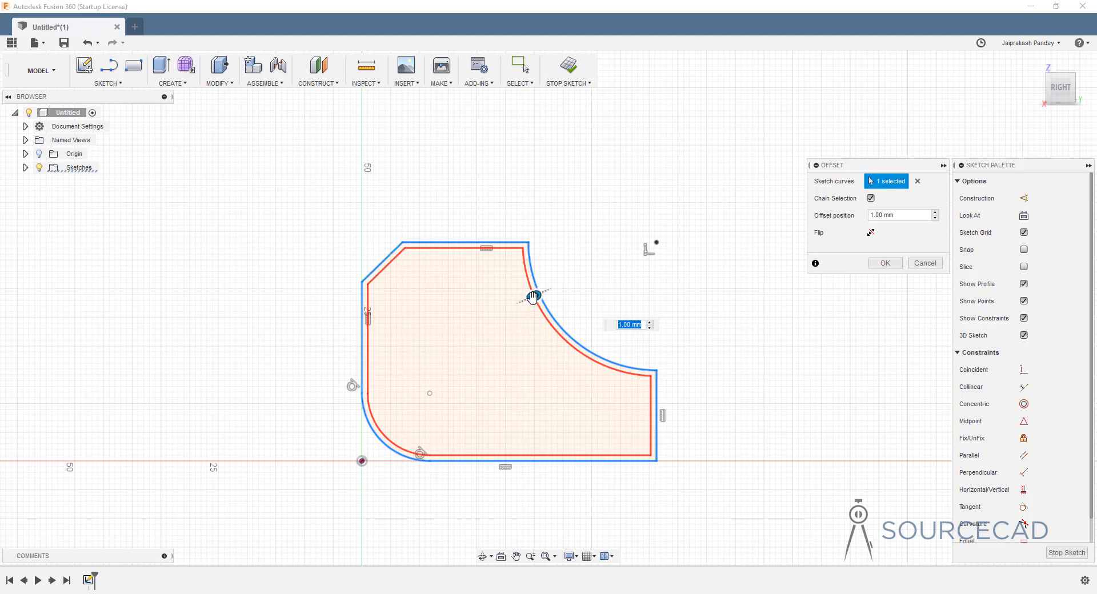
left_click_drag(533, 296, 536, 327)
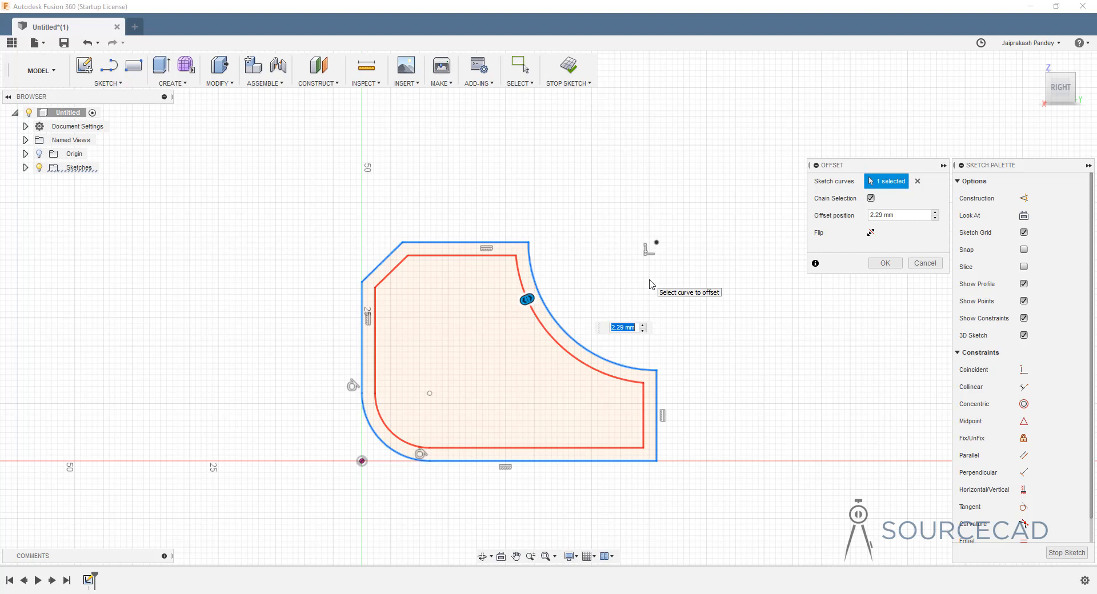
key("Return")
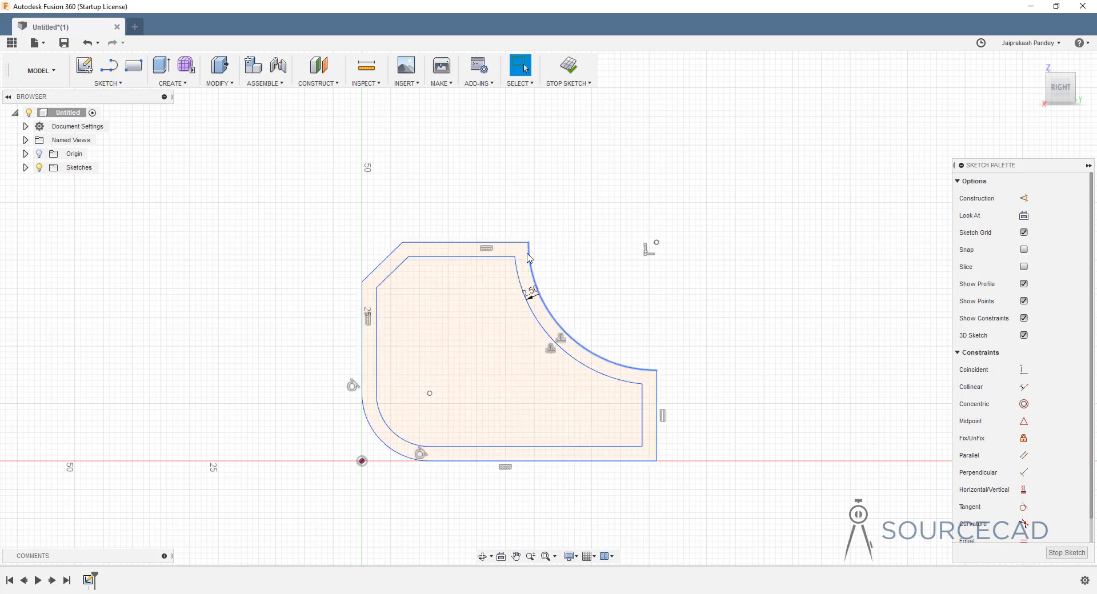
left_click(574, 354)
mouse_move(572, 346)
left_mouse_down()
mouse_move(568, 324)
mouse_move(612, 295)
left_mouse_up()
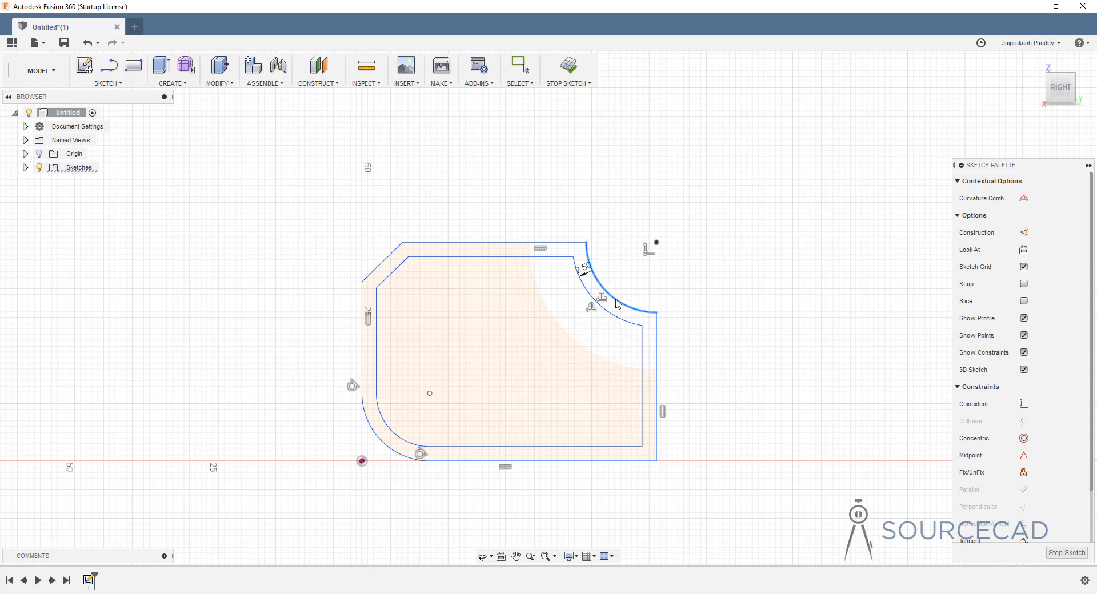
- Delete the offset constraint linking the outlines and shrink the outer arc cut on its own
left_click(742, 337)
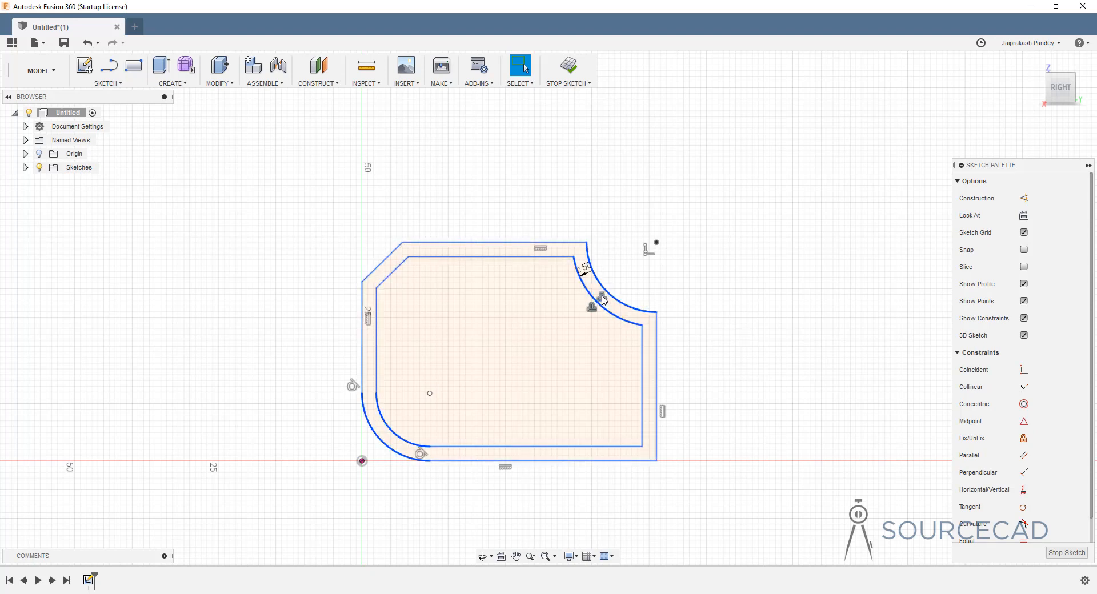
scroll(1051, 407, "down", 1)
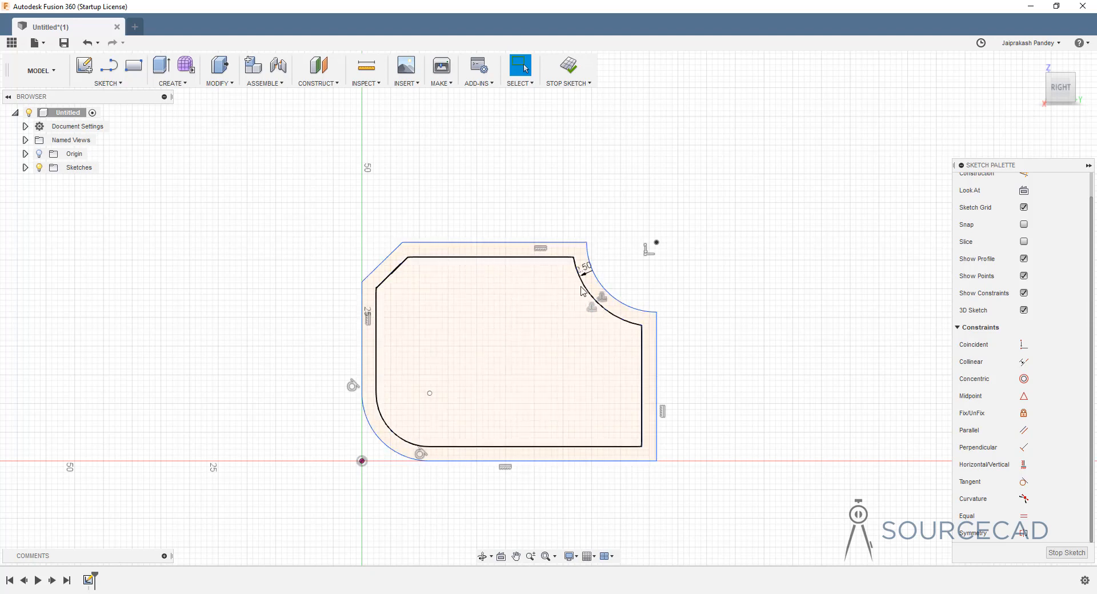
left_click_drag(599, 283, 588, 318)
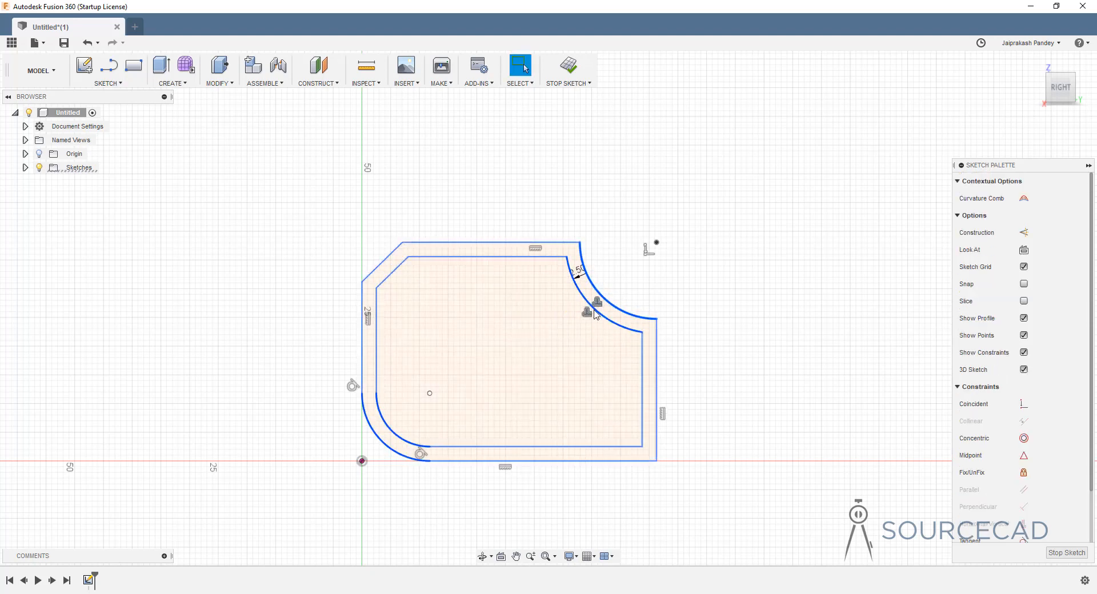
right_click(587, 313)
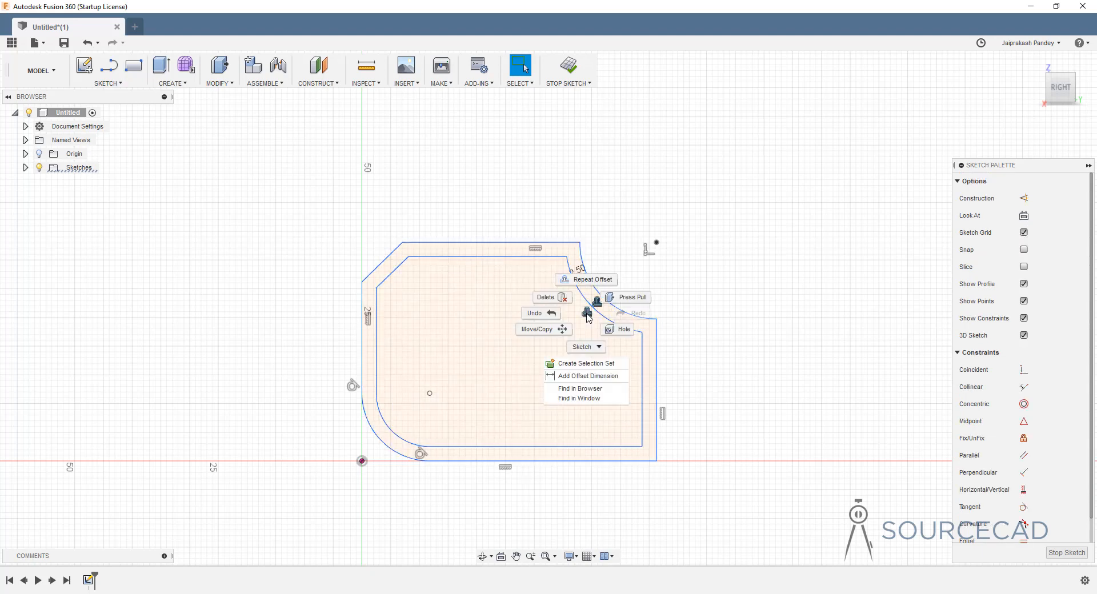
left_click(561, 301)
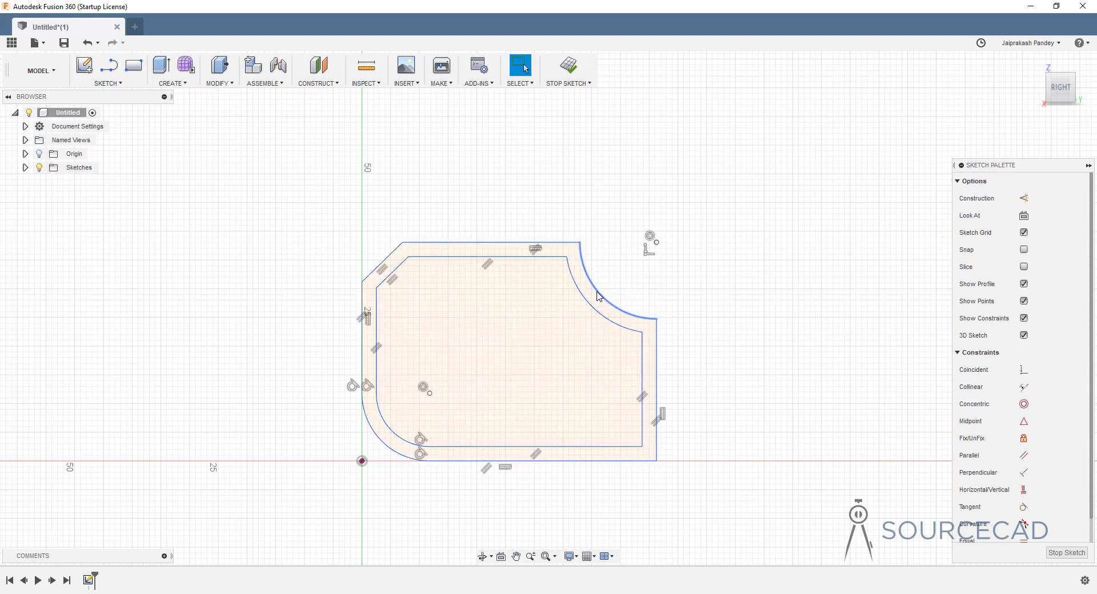
left_click_drag(605, 292, 613, 277)
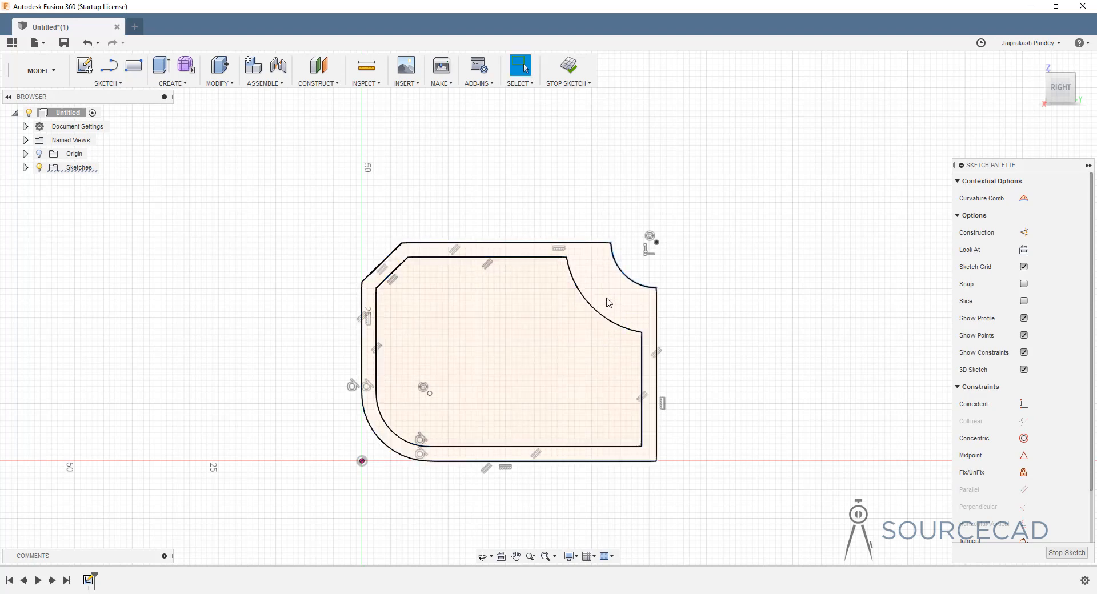
left_click(753, 309)
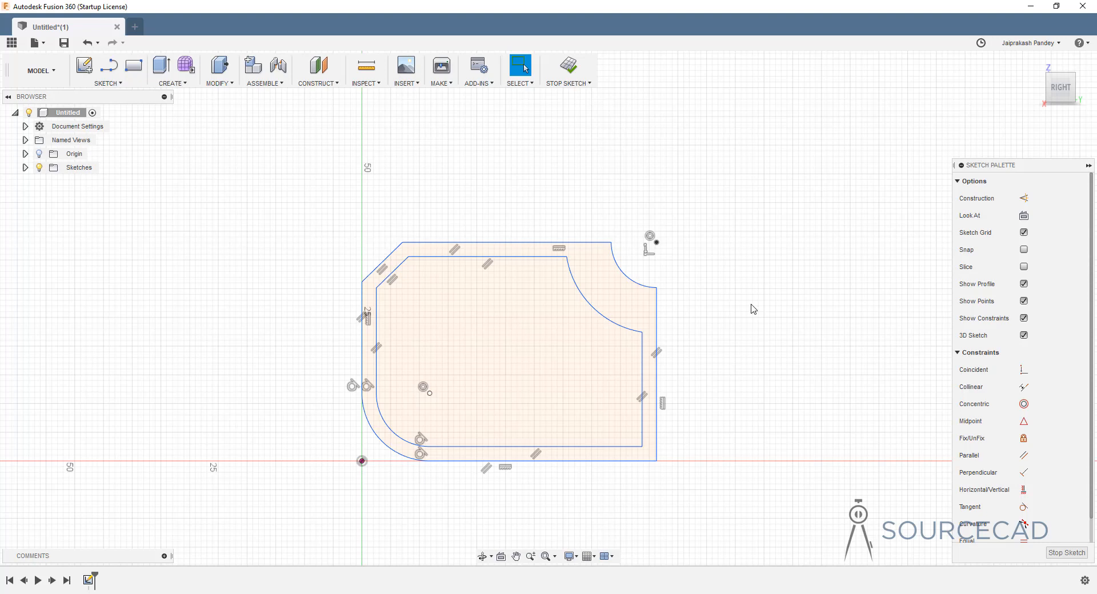